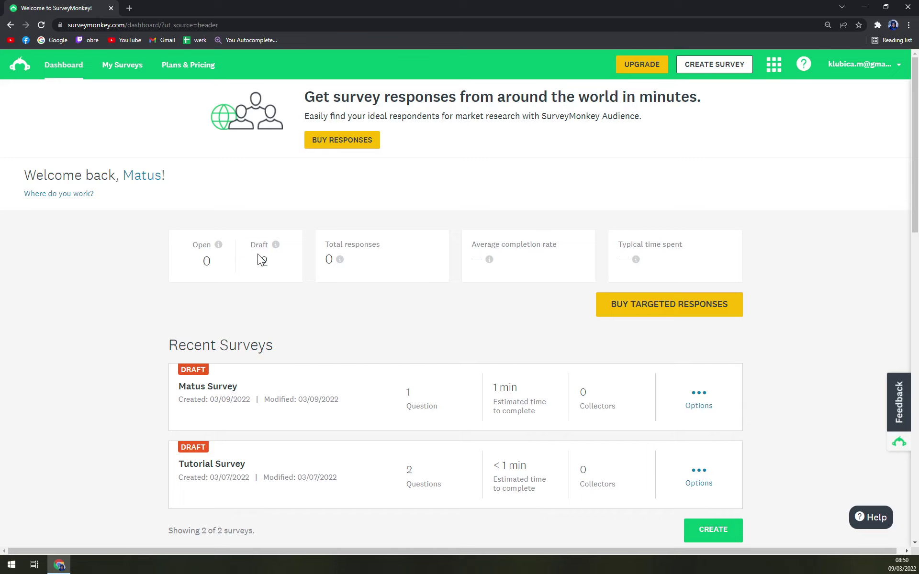
# Step: Open the Options (three dots) menu on the Tutorial Survey row of the Dashboard
pyautogui.scroll(-2, 260, 353)
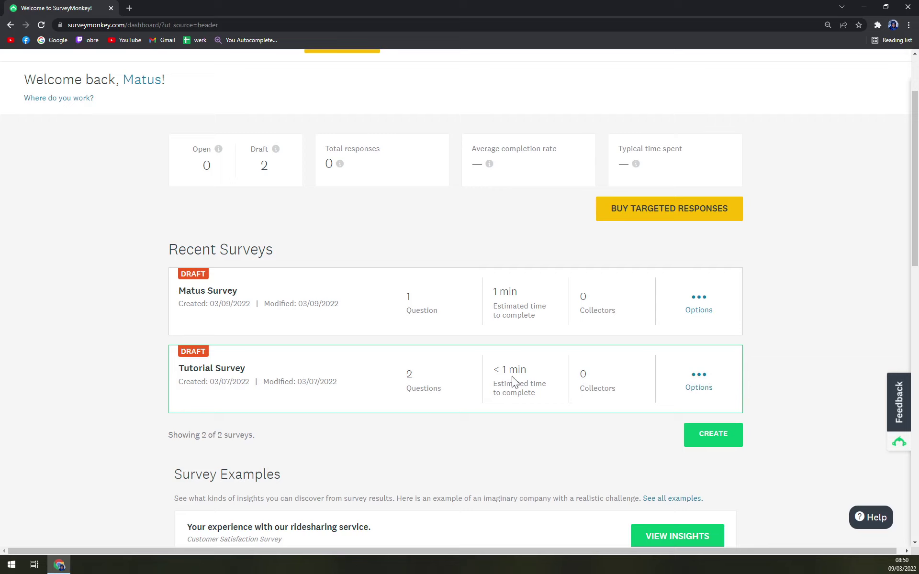
pyautogui.click(698, 383)
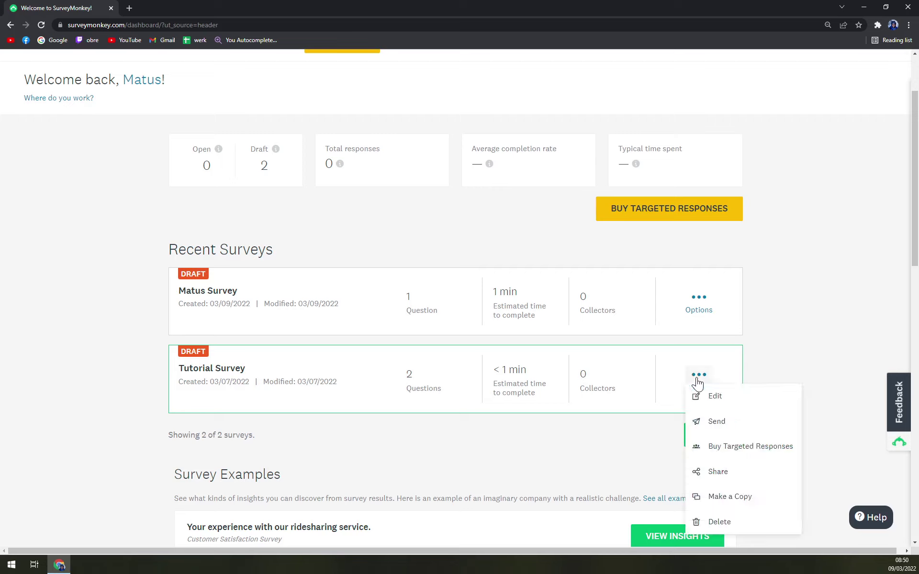
# Step: Choose Send for Tutorial Survey, then pick 'Send surveys your way' to list collection methods
pyautogui.click(731, 427)
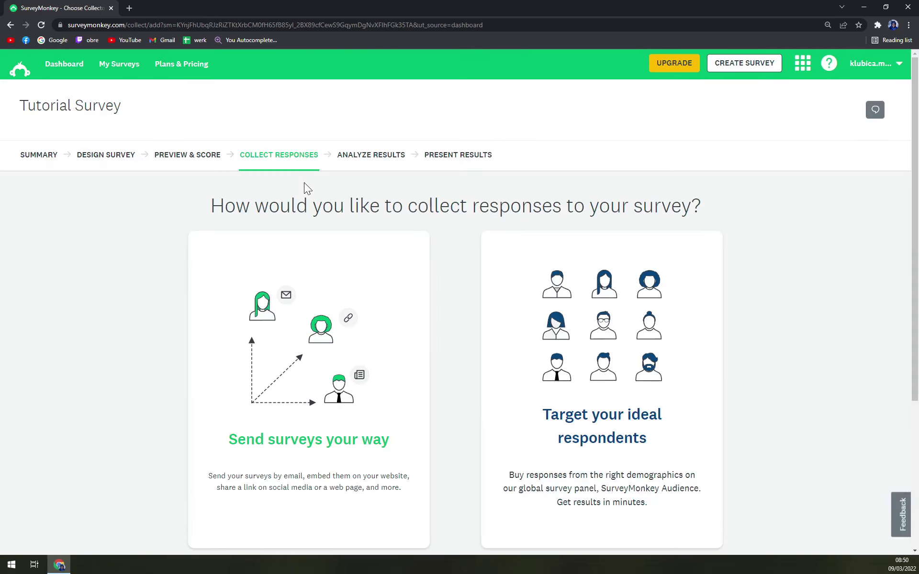
pyautogui.scroll(-1, 303, 182)
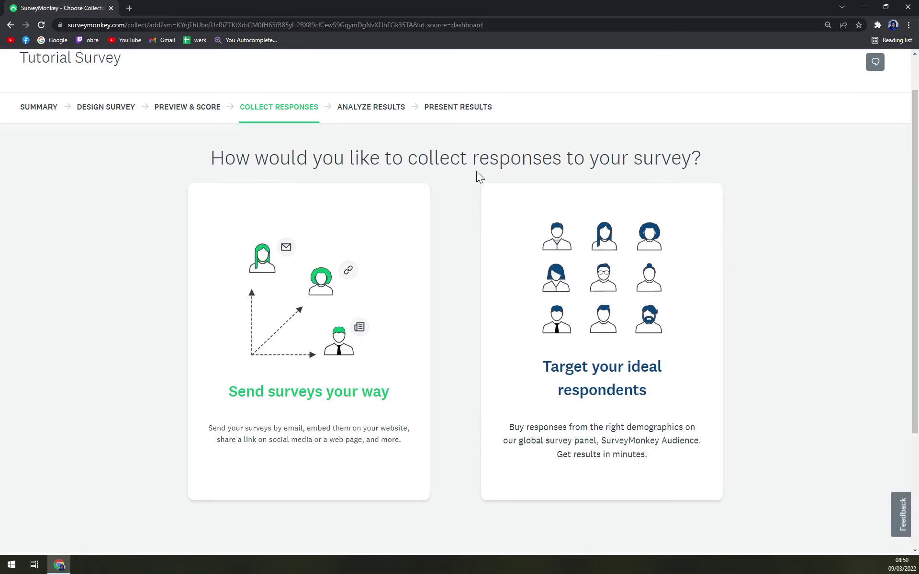
pyautogui.scroll(-4, 690, 173)
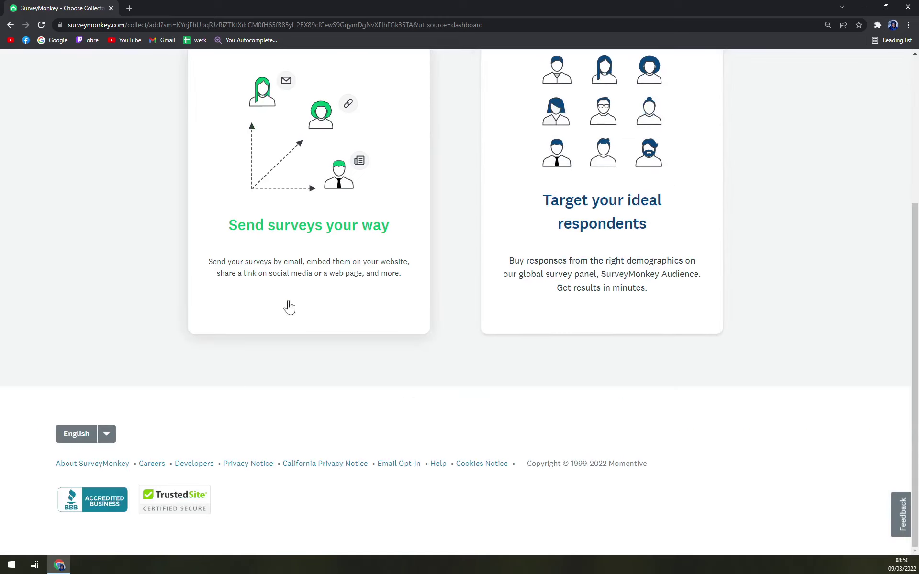
pyautogui.scroll(1, 287, 266)
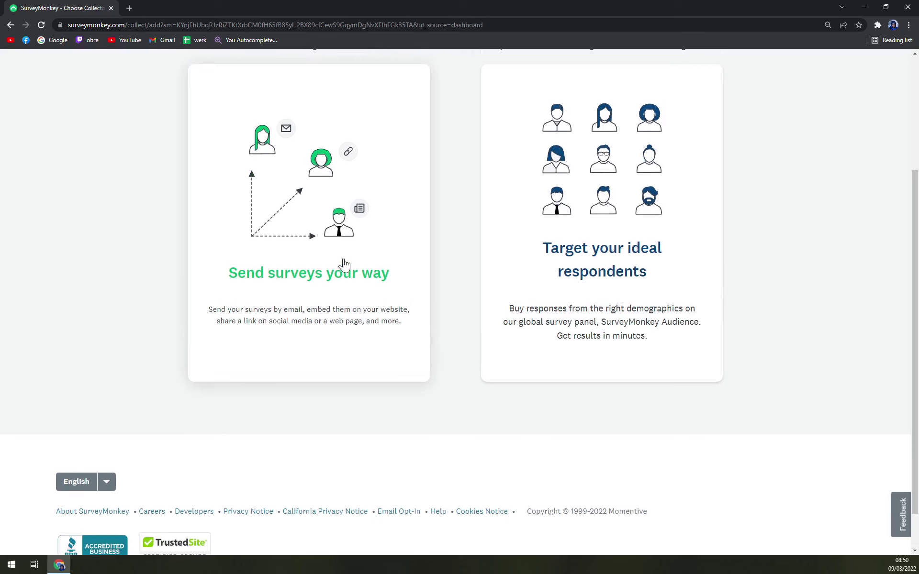
pyautogui.click(307, 259)
pyautogui.scroll(3, 306, 259)
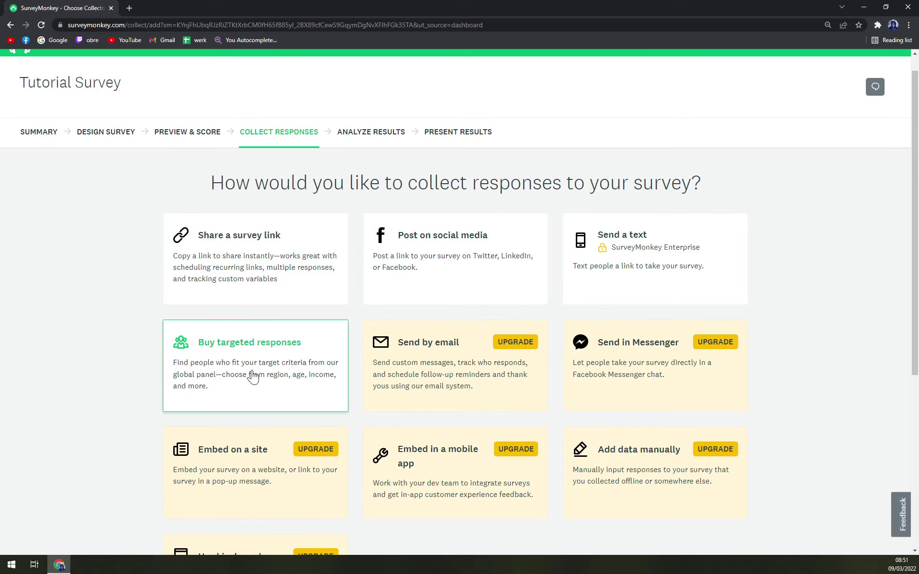
pyautogui.scroll(-4, 287, 284)
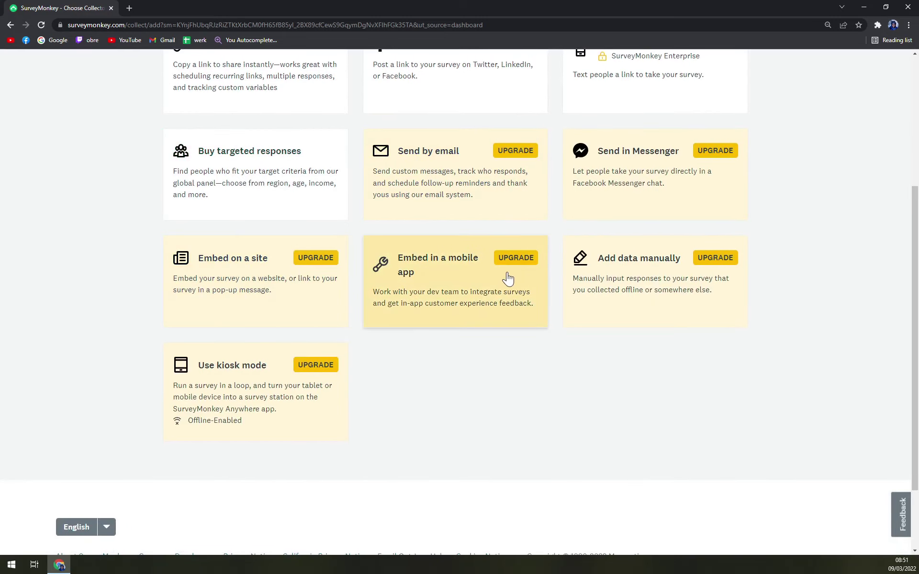
pyautogui.scroll(4, 500, 292)
pyautogui.scroll(1, 499, 298)
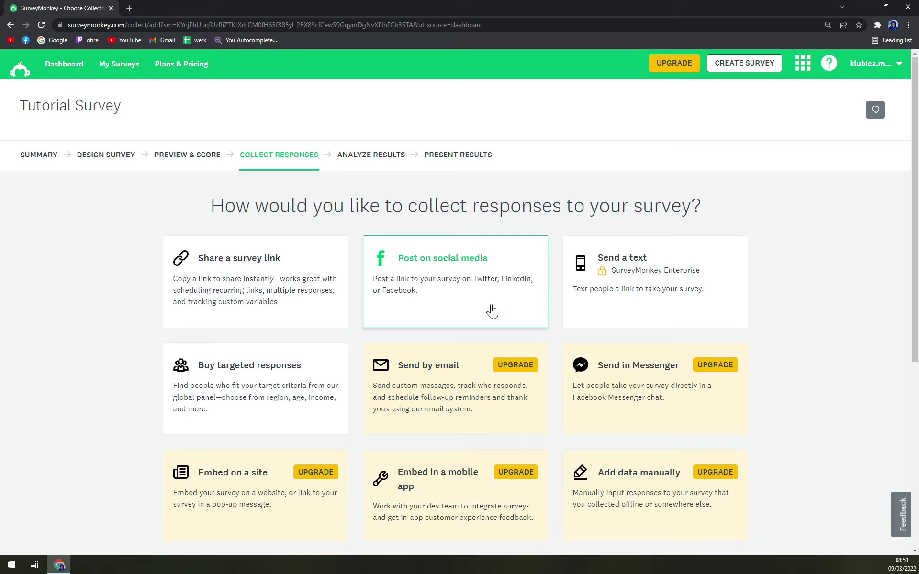
pyautogui.scroll(-1, 754, 358)
pyautogui.scroll(1, 593, 353)
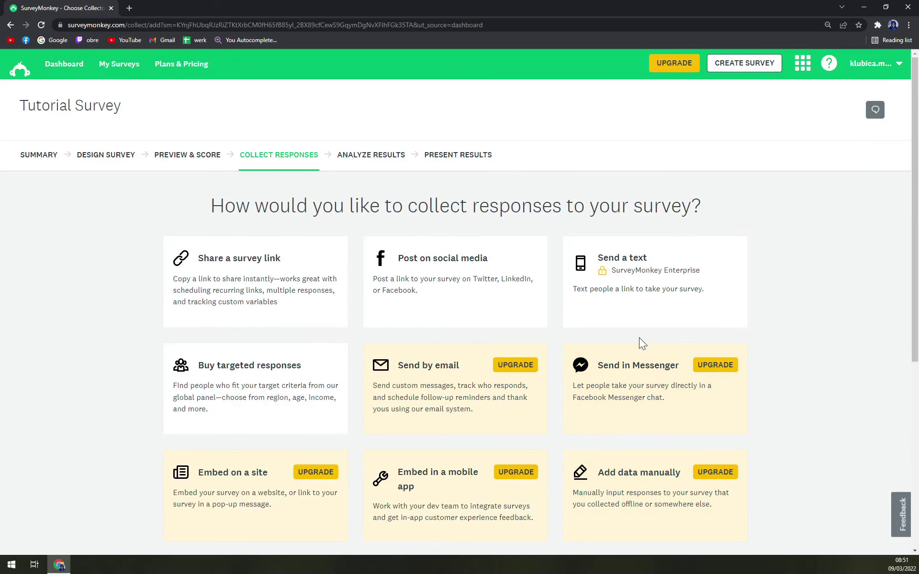
# Step: Create the Web Link 1 collector with 'Share a survey link' and copy its URL
pyautogui.click(292, 295)
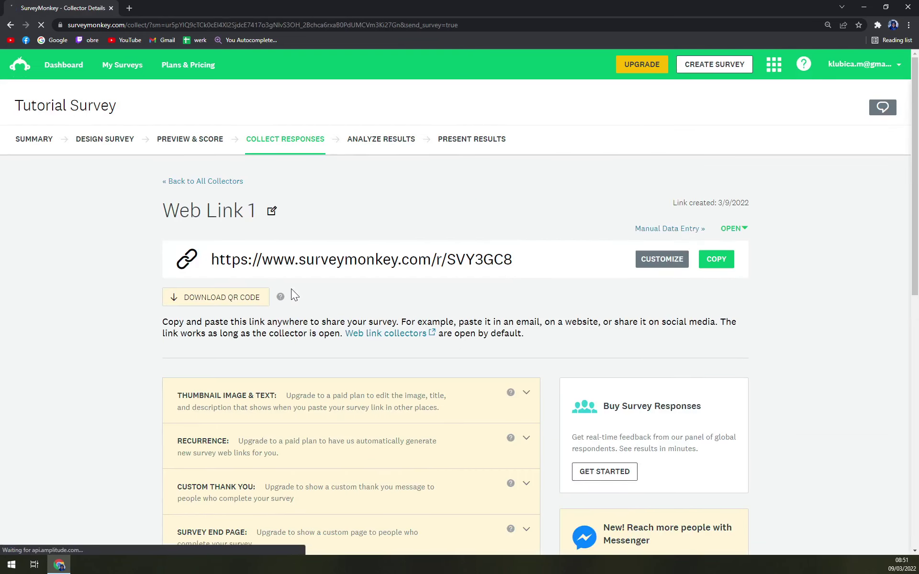
pyautogui.scroll(-4, 417, 343)
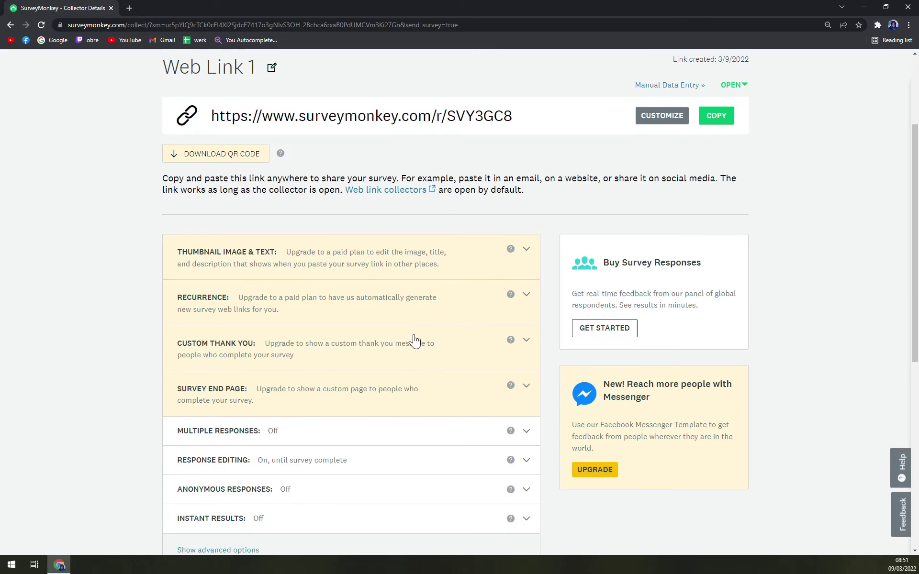
pyautogui.scroll(4, 278, 241)
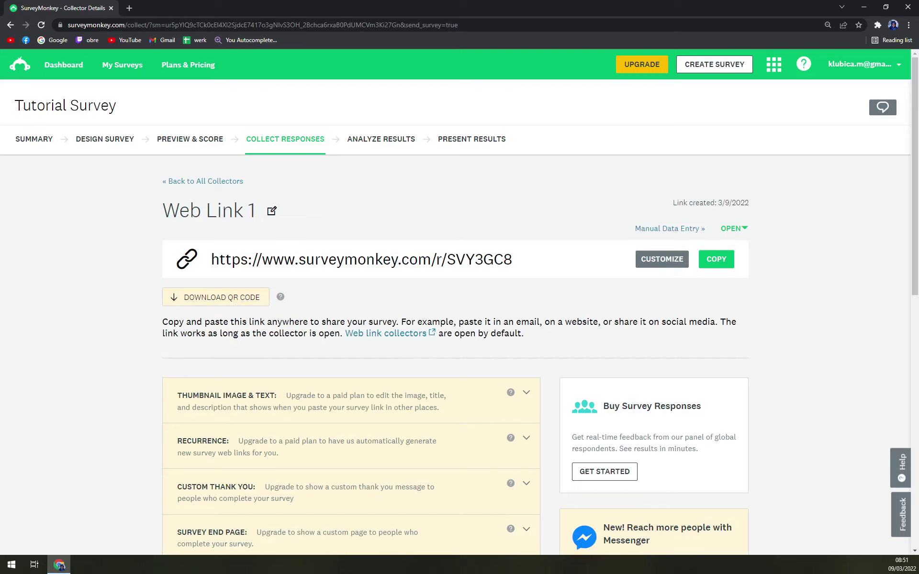
pyautogui.click(716, 262)
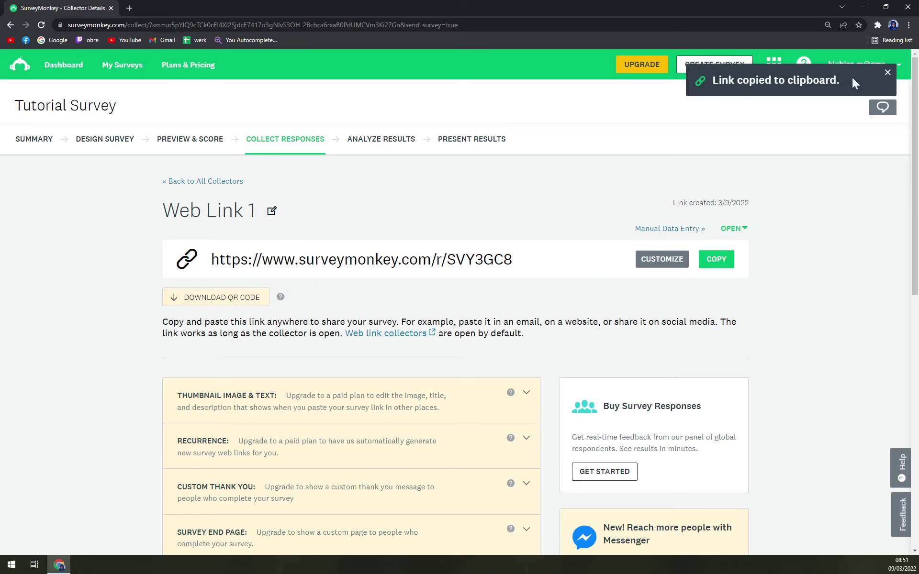
# Step: Load the copied Tutorial Survey link in a new browser tab
pyautogui.click(129, 8)
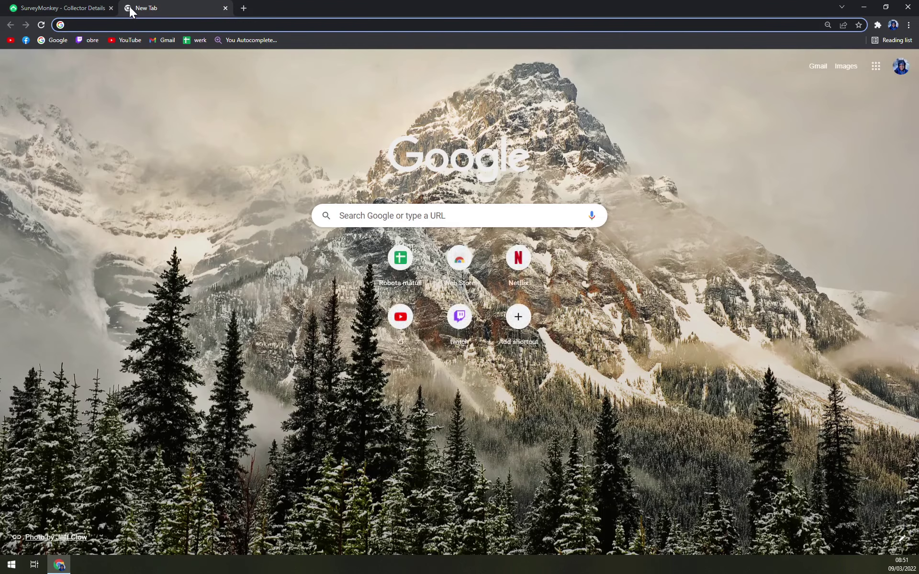
pyautogui.hotkey('ctrl', 'v')
pyautogui.press('Return')
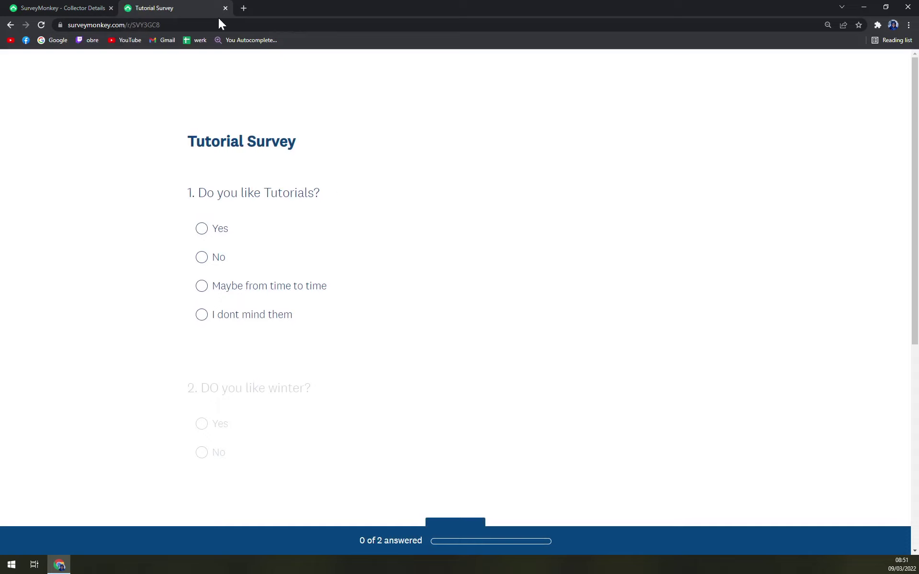
pyautogui.scroll(-2, 182, 288)
pyautogui.scroll(-4, 226, 437)
pyautogui.scroll(6, 220, 400)
# Step: Answer Yes to both survey questions and submit the survey
pyautogui.click(220, 228)
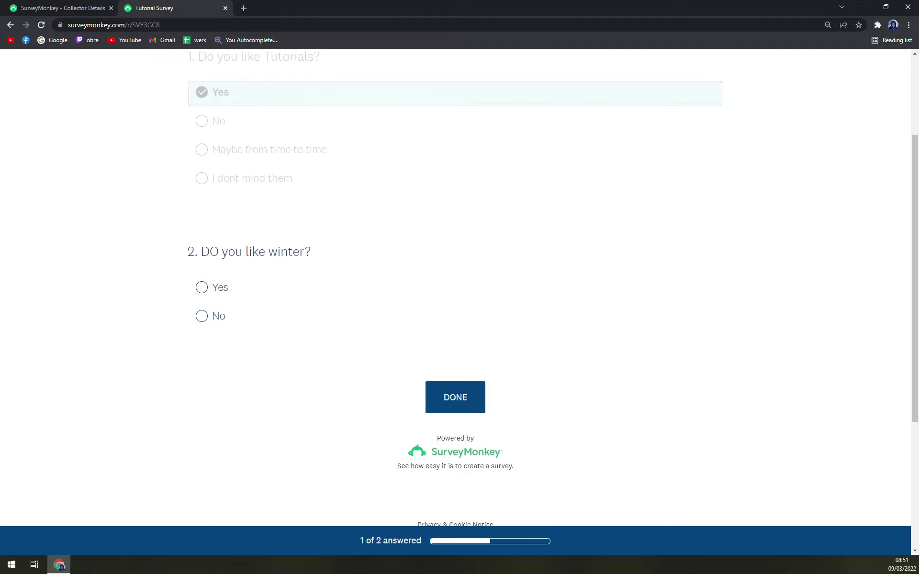
pyautogui.click(218, 288)
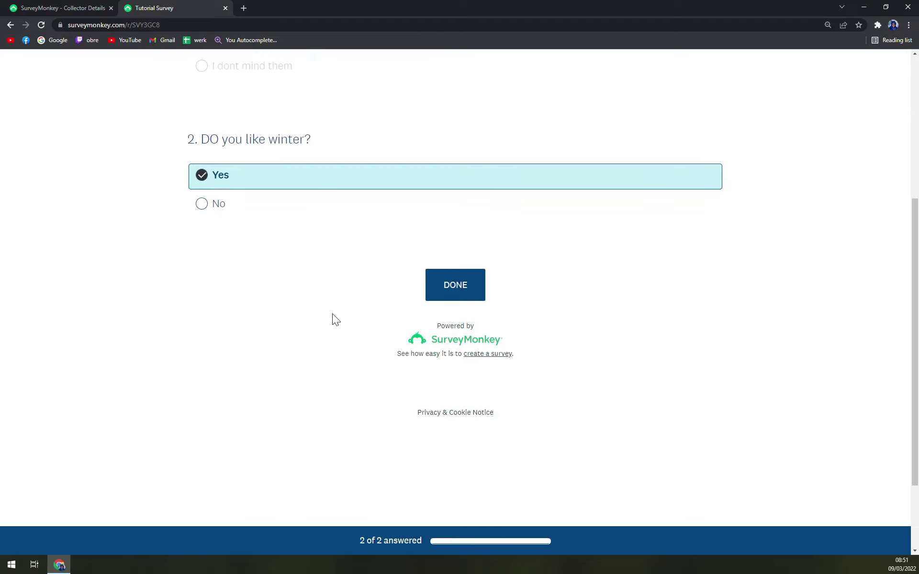
pyautogui.click(218, 204)
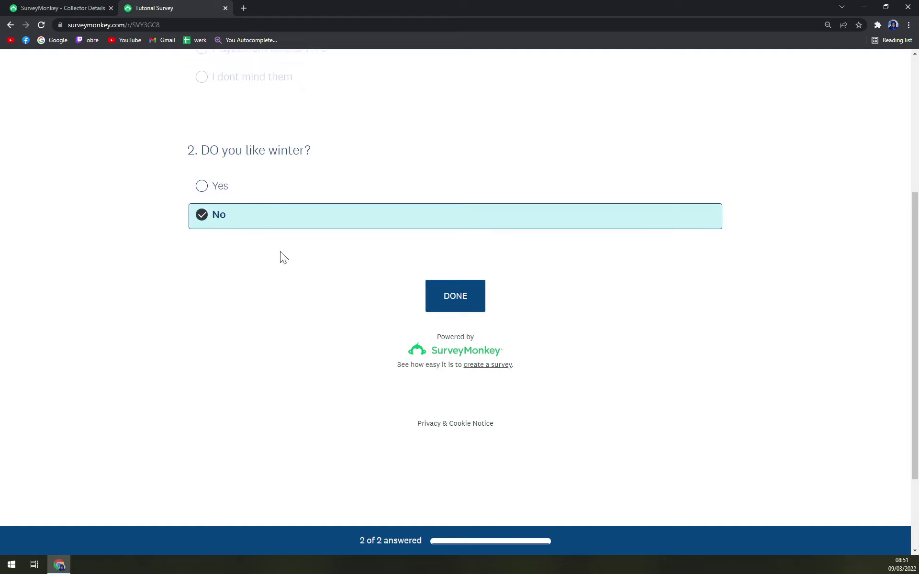
pyautogui.scroll(3, 282, 257)
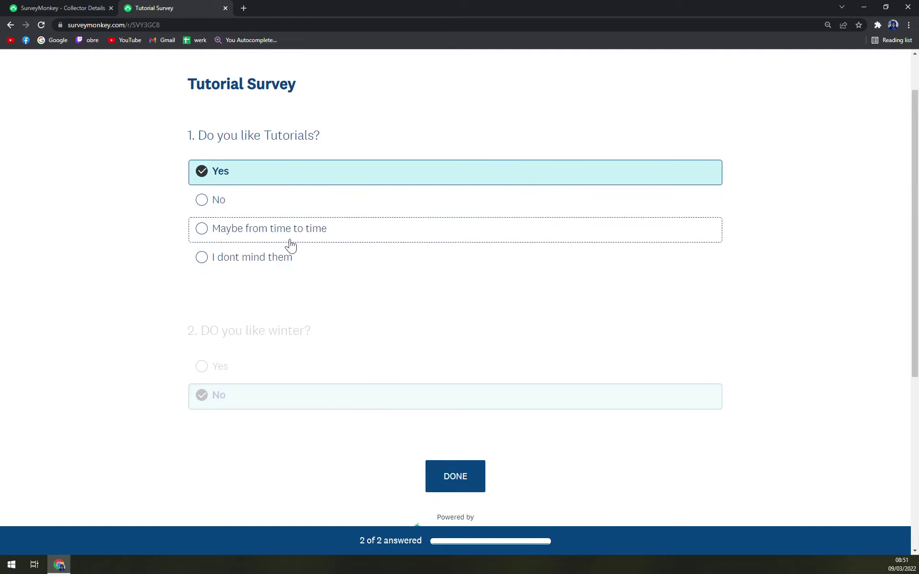
pyautogui.scroll(-2, 234, 361)
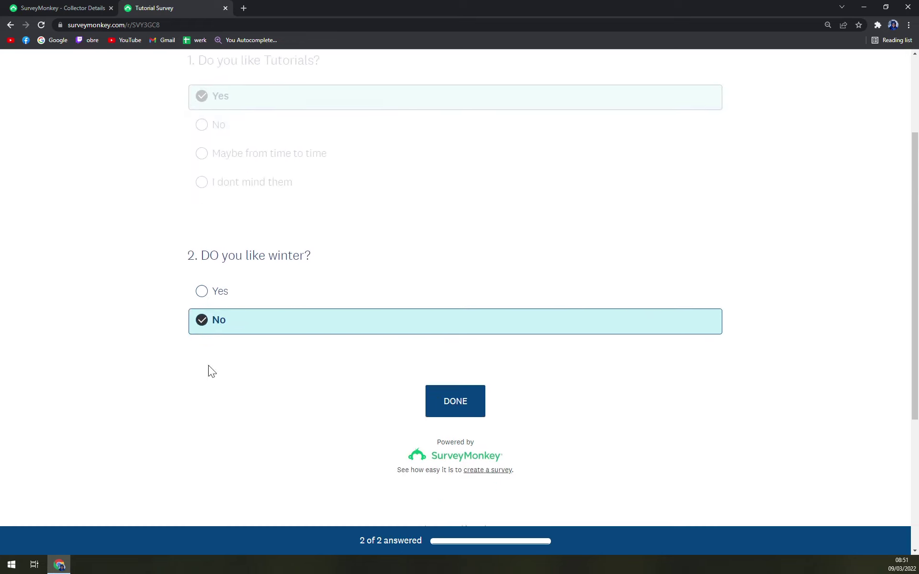
pyautogui.click(206, 282)
pyautogui.click(456, 286)
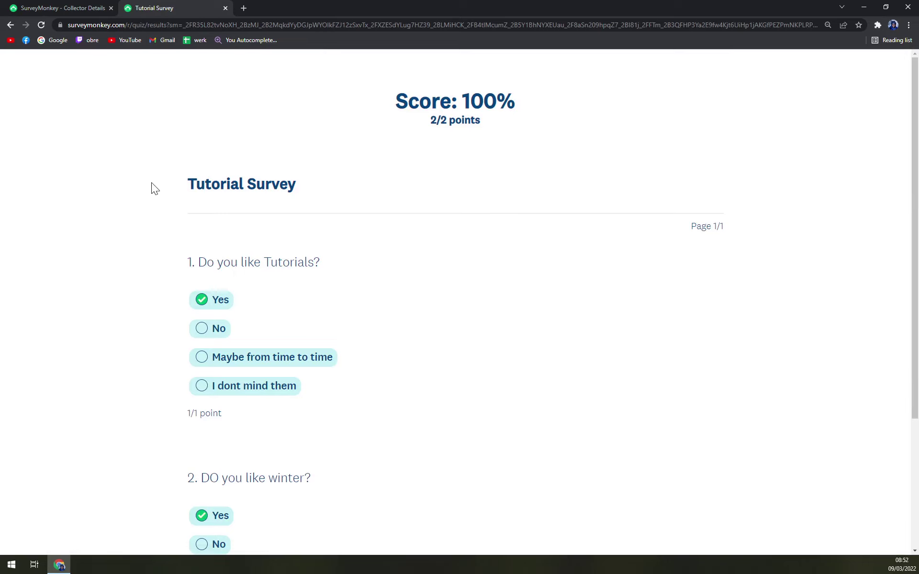
# Step: Review the 100% quiz results and press Done to reach the thank-you page
pyautogui.scroll(-4, 157, 264)
pyautogui.scroll(3, 165, 275)
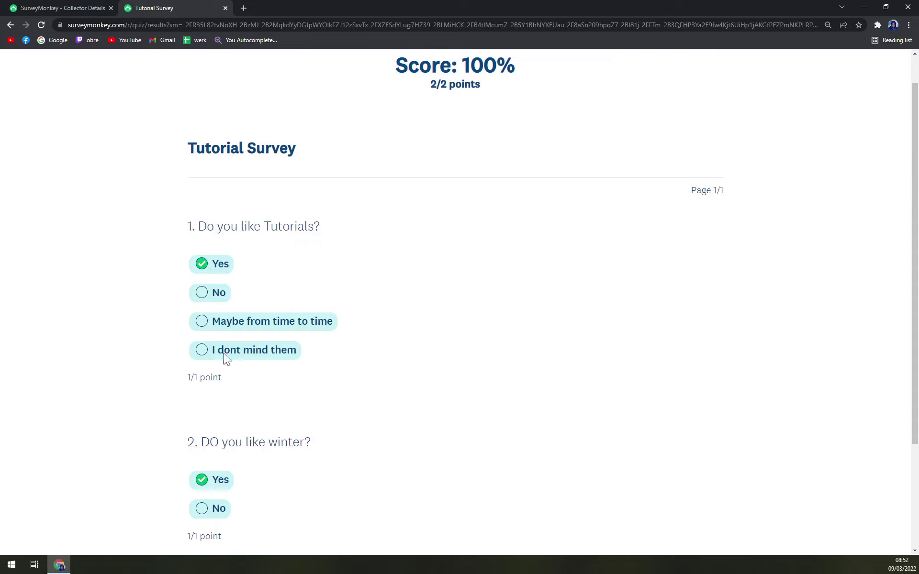
pyautogui.scroll(-2, 150, 362)
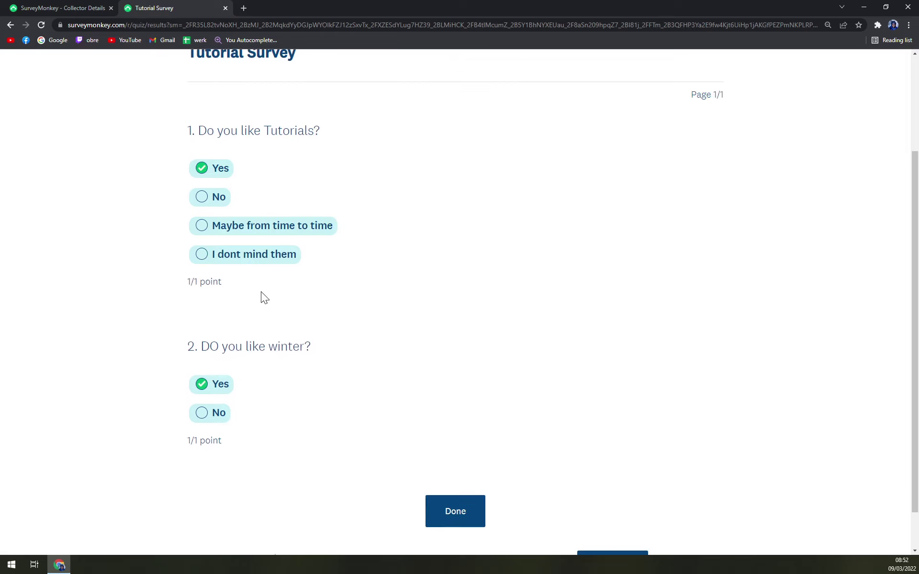
pyautogui.click(452, 516)
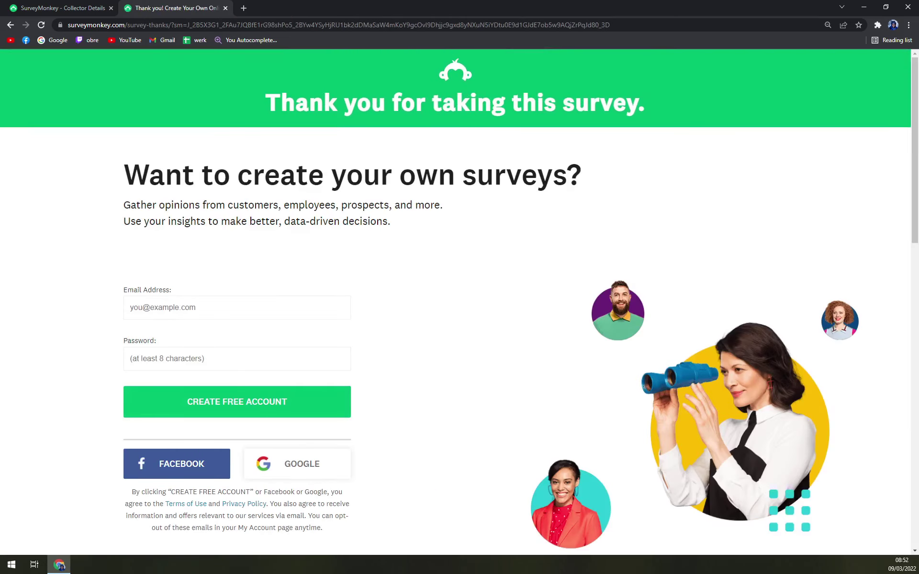
pyautogui.scroll(-4, 203, 396)
pyautogui.scroll(4, 198, 259)
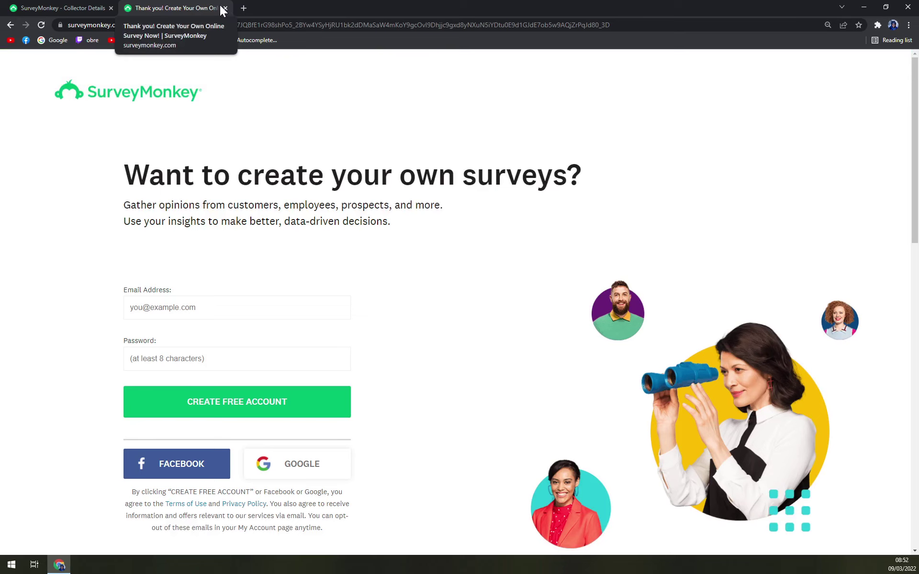
# Step: Close the thank-you tab and go back to the SurveyMonkey Dashboard
pyautogui.click(225, 8)
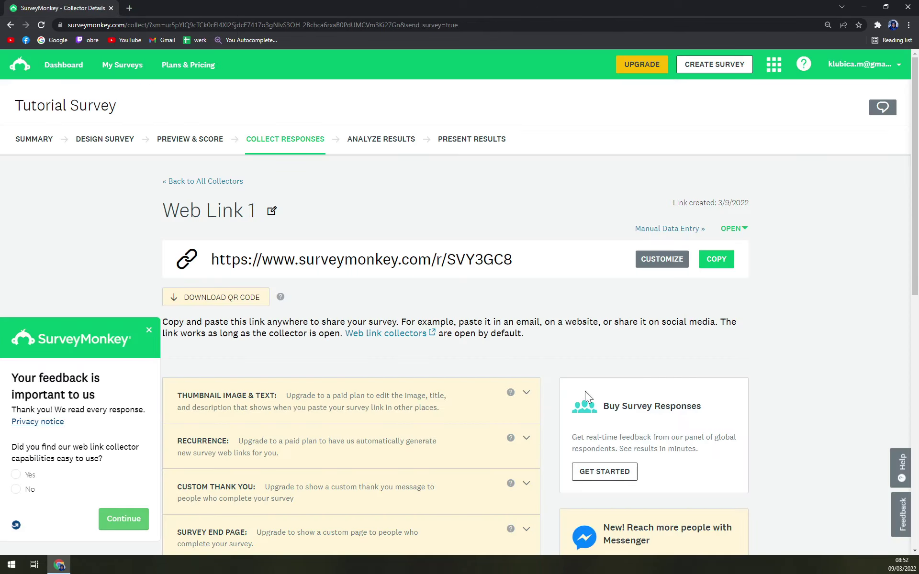
pyautogui.click(46, 71)
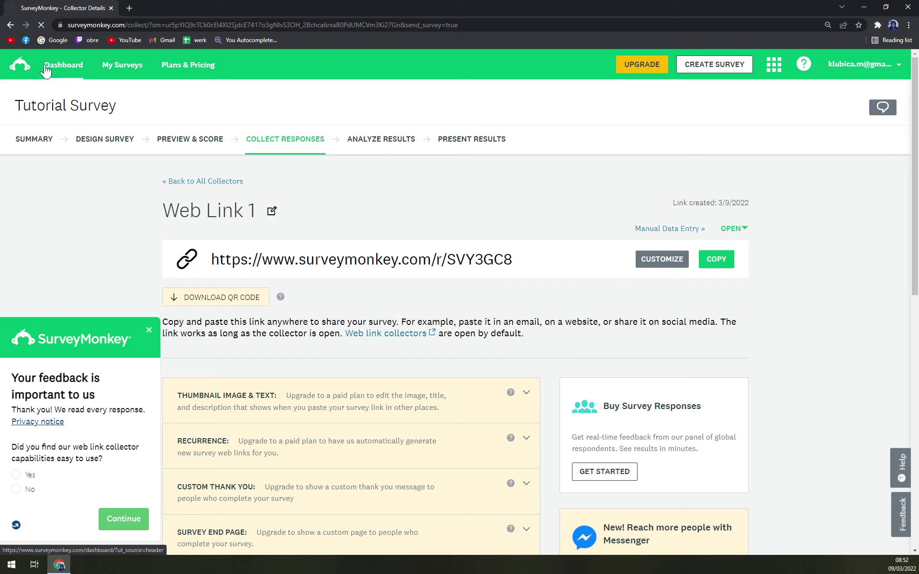